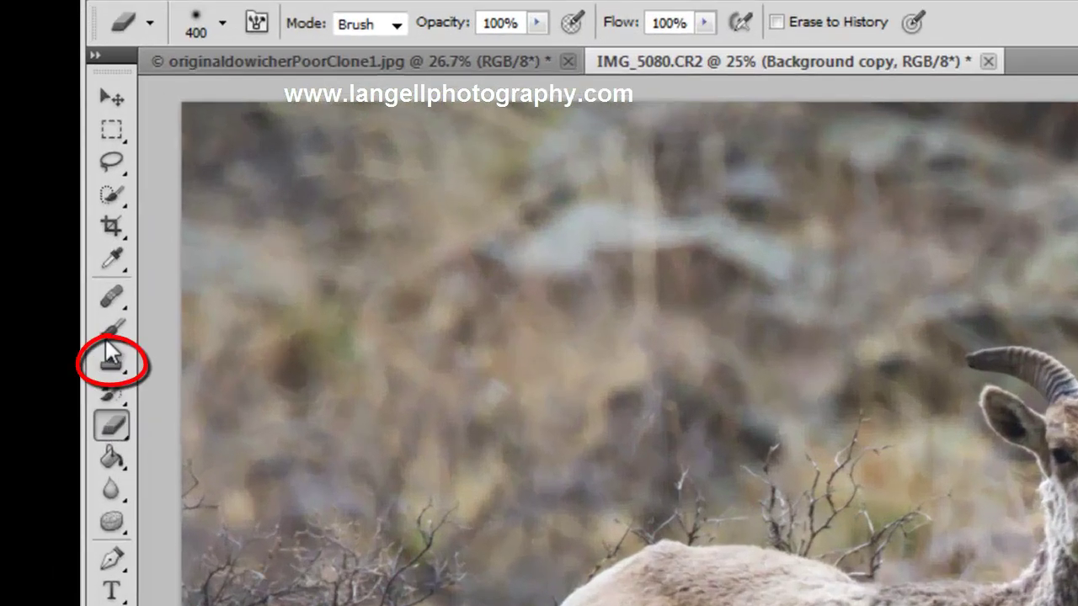
Step: Choose the Clone Stamp tool and make the Background copy layer active
{"action": "left_click", "coordinate": [112, 362]}
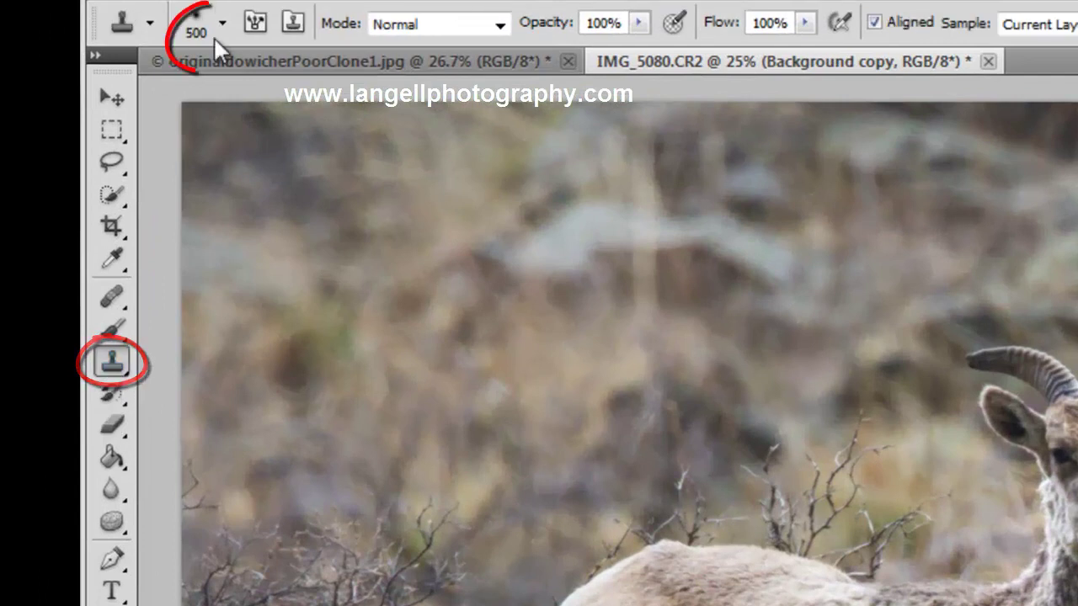
{"action": "left_click", "coordinate": [221, 31]}
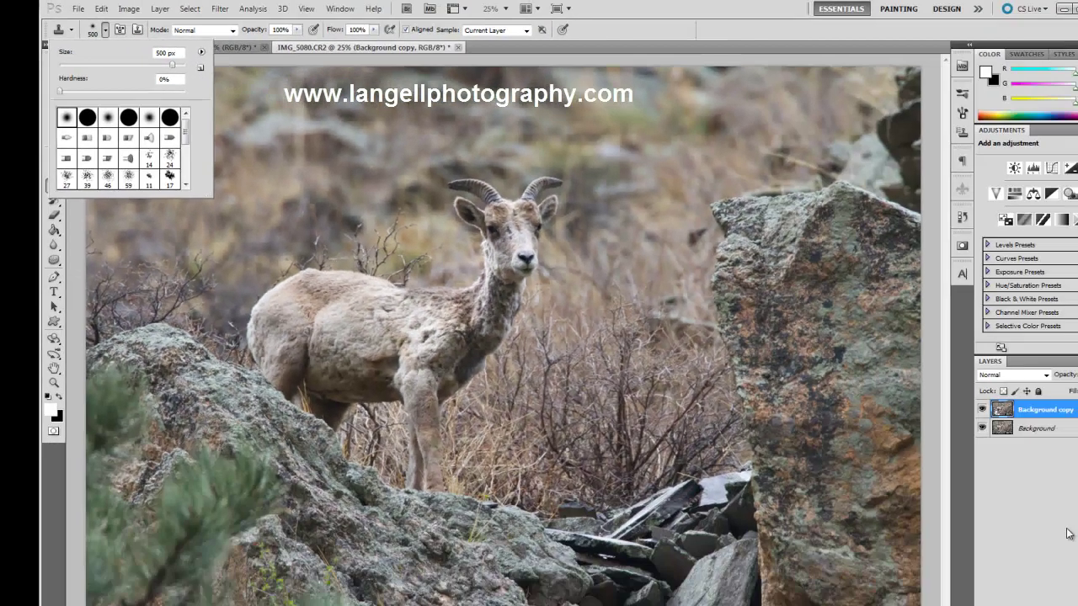
{"action": "left_click", "coordinate": [976, 487]}
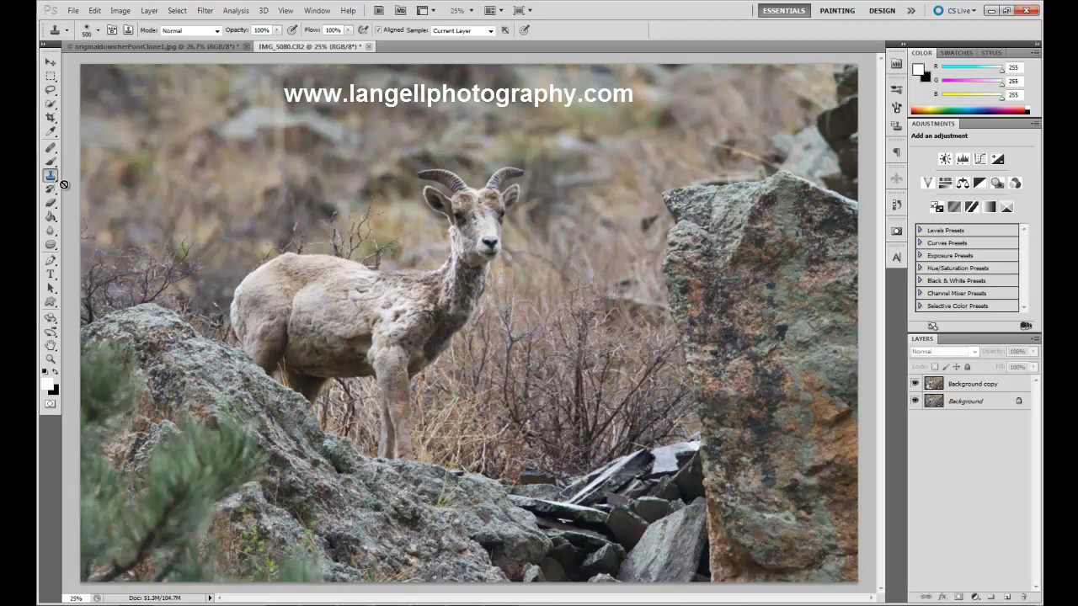
{"action": "left_click", "coordinate": [992, 386]}
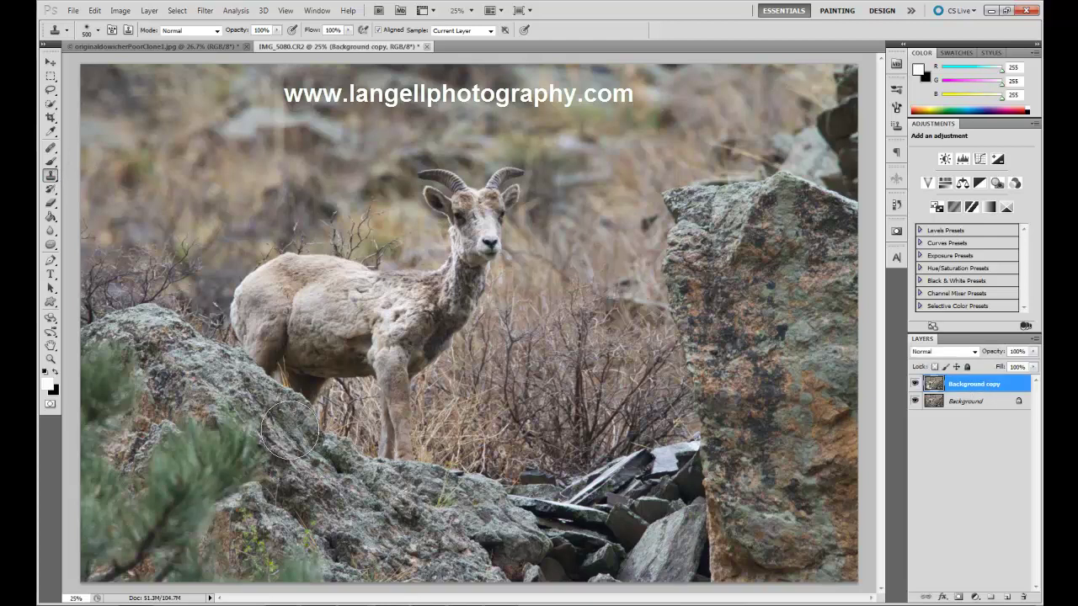
Step: Reduce the Clone Stamp brush size to about 339 px
{"action": "key", "text": "bracketleft"}
{"action": "key", "text": "bracketleft"}
{"action": "left_click", "coordinate": [98, 32]}
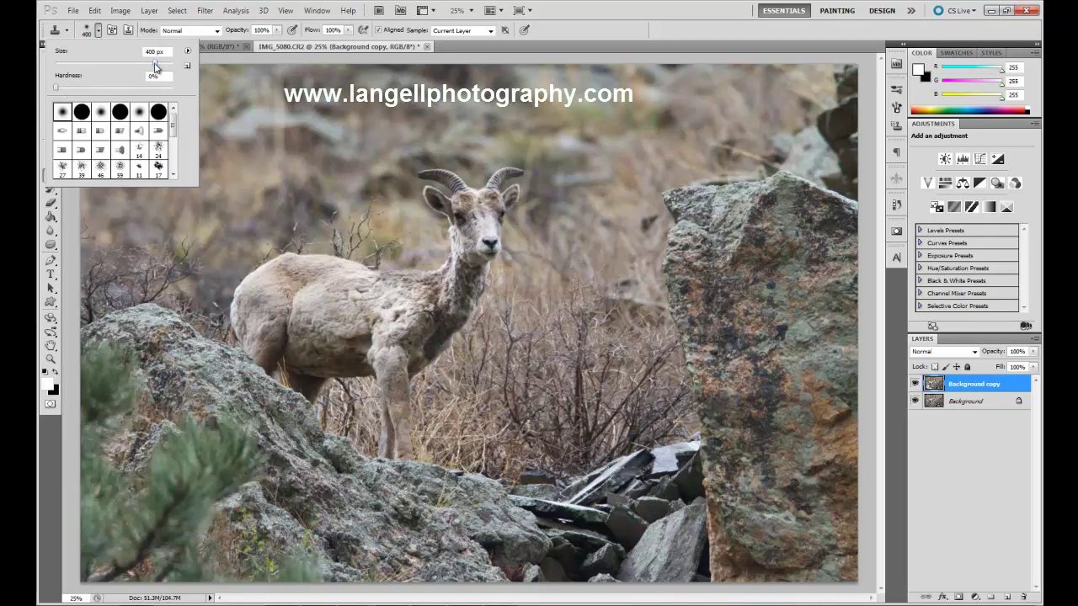
{"action": "left_click_drag", "start_coordinate": [159, 67], "coordinate": [154, 67]}
{"action": "left_click", "coordinate": [305, 450]}
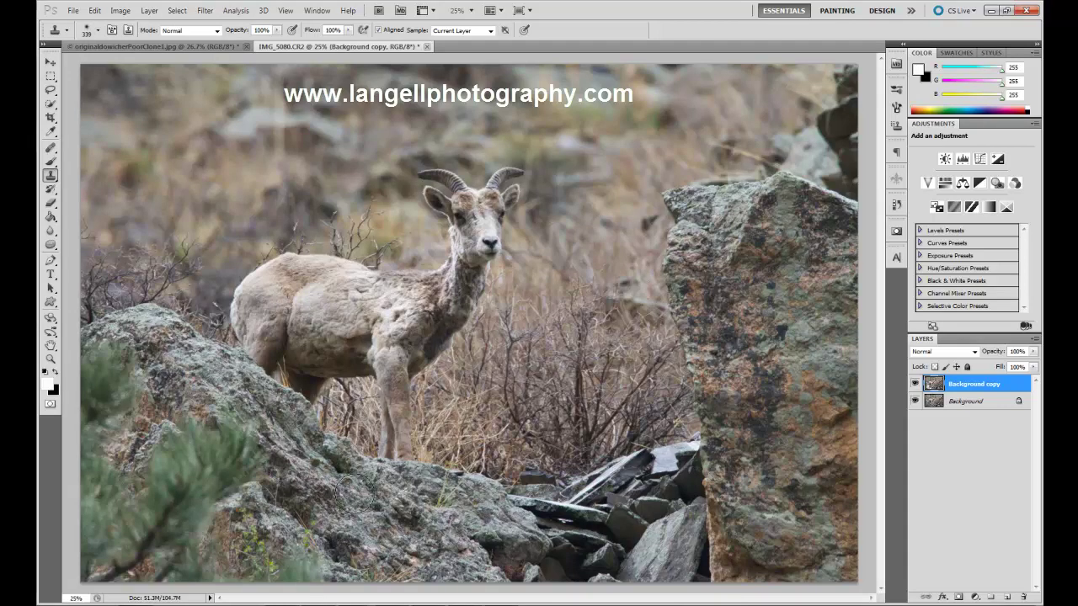
Step: Clone rock texture over the blurred pine branches in front of the large rock below the sheep
{"action": "mouse_move", "coordinate": [309, 478]}
{"action": "left_mouse_down"}
{"action": "mouse_move", "coordinate": [239, 457]}
{"action": "mouse_move", "coordinate": [250, 453]}
{"action": "mouse_move", "coordinate": [232, 431]}
{"action": "mouse_move", "coordinate": [215, 455]}
{"action": "mouse_move", "coordinate": [257, 463]}
{"action": "left_mouse_up"}
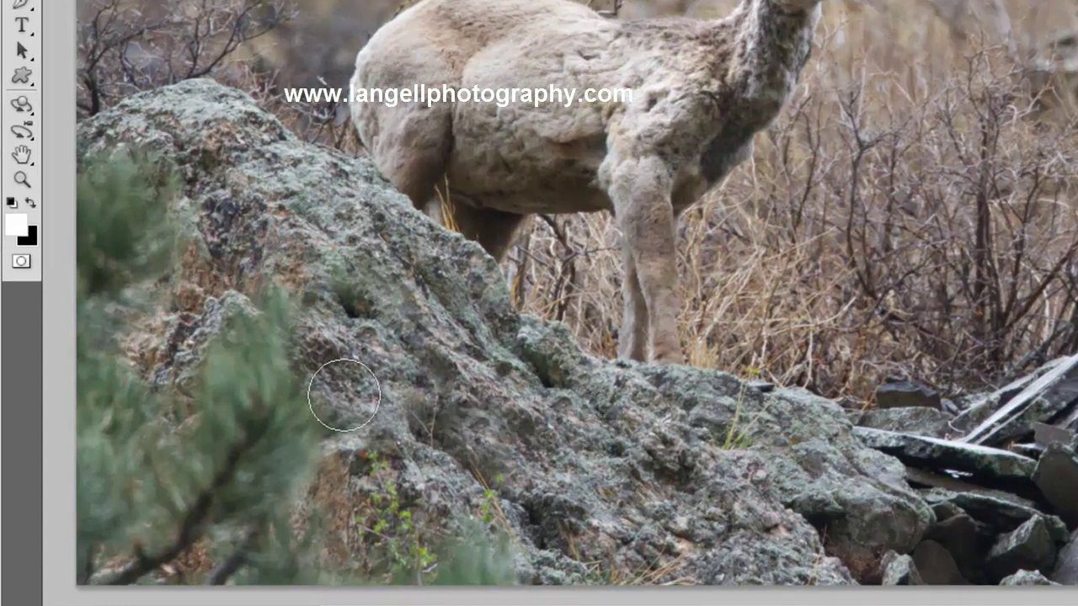
{"action": "mouse_move", "coordinate": [313, 376]}
{"action": "left_mouse_down"}
{"action": "mouse_move", "coordinate": [260, 362]}
{"action": "mouse_move", "coordinate": [242, 280]}
{"action": "mouse_move", "coordinate": [221, 272]}
{"action": "mouse_move", "coordinate": [222, 418]}
{"action": "mouse_move", "coordinate": [281, 465]}
{"action": "mouse_move", "coordinate": [331, 433]}
{"action": "mouse_move", "coordinate": [432, 453]}
{"action": "mouse_move", "coordinate": [391, 494]}
{"action": "mouse_move", "coordinate": [393, 512]}
{"action": "mouse_move", "coordinate": [516, 547]}
{"action": "mouse_move", "coordinate": [517, 568]}
{"action": "mouse_move", "coordinate": [371, 536]}
{"action": "mouse_move", "coordinate": [329, 462]}
{"action": "mouse_move", "coordinate": [224, 460]}
{"action": "mouse_move", "coordinate": [187, 492]}
{"action": "mouse_move", "coordinate": [152, 454]}
{"action": "mouse_move", "coordinate": [183, 237]}
{"action": "mouse_move", "coordinate": [226, 244]}
{"action": "mouse_move", "coordinate": [118, 173]}
{"action": "mouse_move", "coordinate": [121, 204]}
{"action": "mouse_move", "coordinate": [142, 210]}
{"action": "mouse_move", "coordinate": [99, 232]}
{"action": "mouse_move", "coordinate": [82, 288]}
{"action": "mouse_move", "coordinate": [92, 424]}
{"action": "mouse_move", "coordinate": [138, 495]}
{"action": "mouse_move", "coordinate": [83, 502]}
{"action": "mouse_move", "coordinate": [153, 520]}
{"action": "mouse_move", "coordinate": [307, 531]}
{"action": "left_mouse_up"}
{"action": "left_click", "coordinate": [705, 533]}
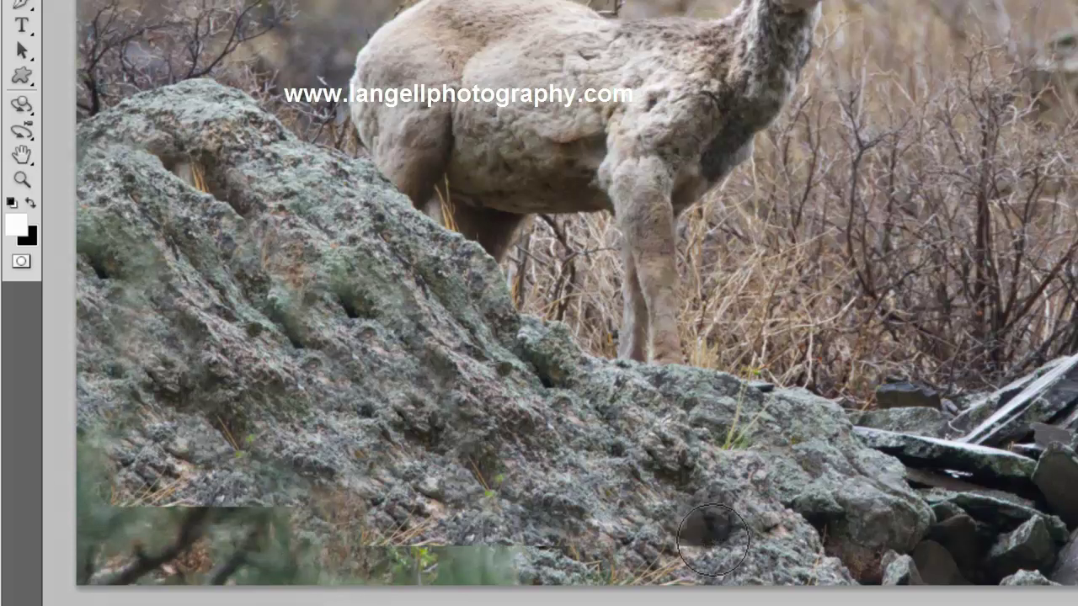
Step: Clone rock texture over the hard-edged branch remnants along the lower edge of the large foreground rock
{"action": "left_click", "coordinate": [24, 52]}
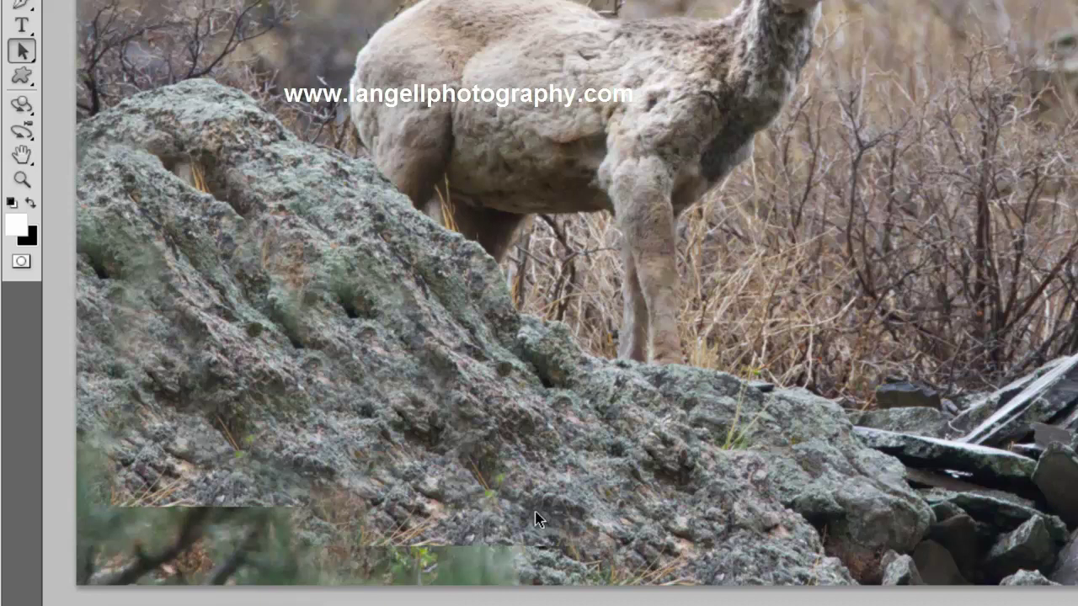
{"action": "key", "text": "s"}
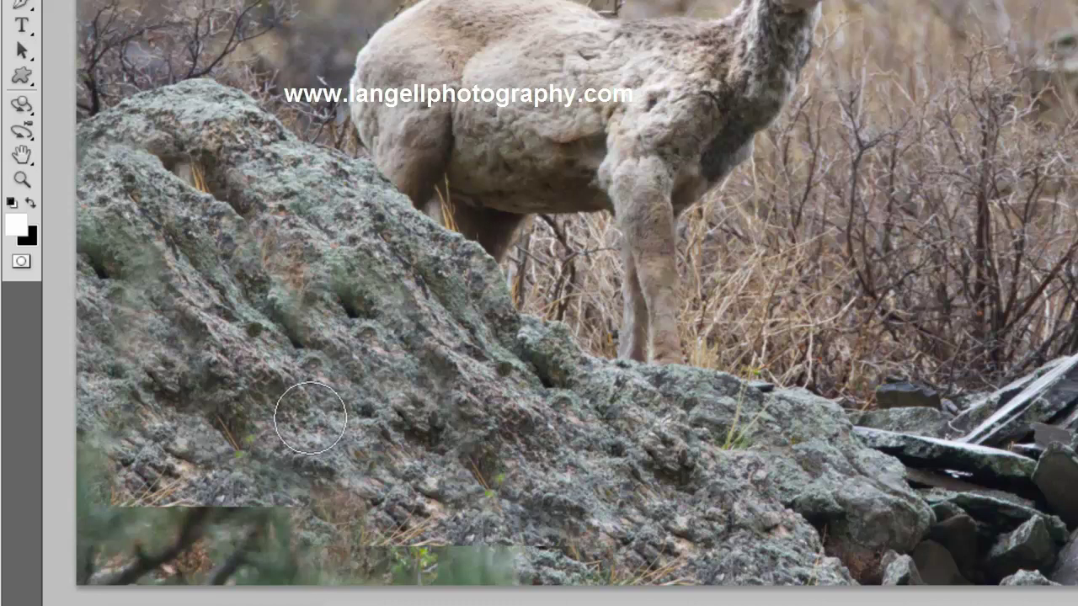
{"action": "mouse_move", "coordinate": [238, 539]}
{"action": "left_mouse_down"}
{"action": "mouse_move", "coordinate": [217, 516]}
{"action": "mouse_move", "coordinate": [179, 518]}
{"action": "mouse_move", "coordinate": [213, 526]}
{"action": "mouse_move", "coordinate": [223, 523]}
{"action": "mouse_move", "coordinate": [177, 517]}
{"action": "mouse_move", "coordinate": [173, 555]}
{"action": "left_mouse_up"}
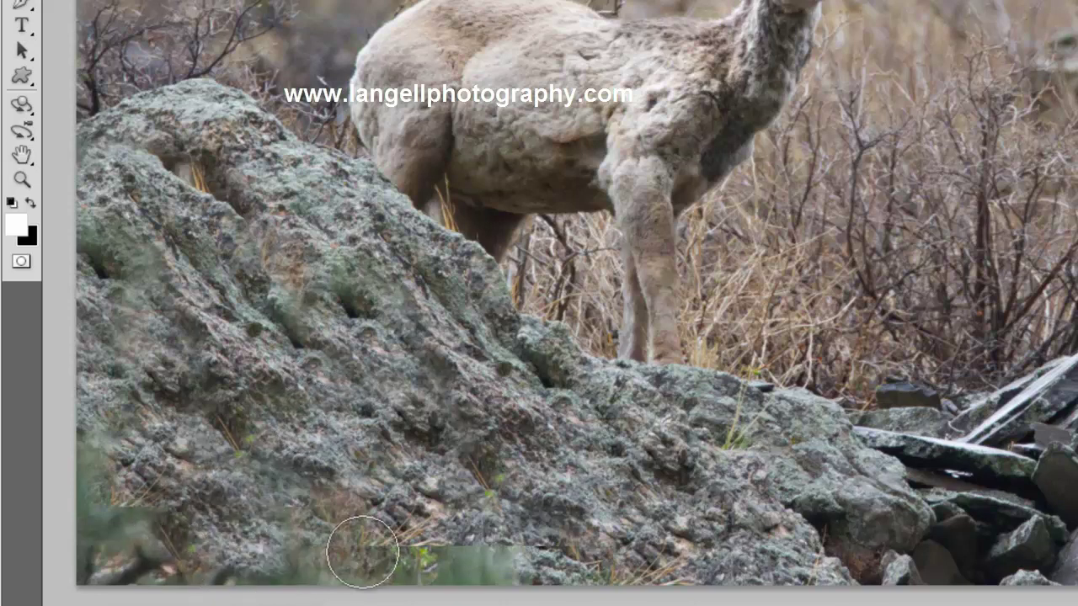
{"action": "mouse_move", "coordinate": [513, 553]}
{"action": "left_mouse_down"}
{"action": "mouse_move", "coordinate": [457, 570]}
{"action": "mouse_move", "coordinate": [506, 585]}
{"action": "mouse_move", "coordinate": [488, 556]}
{"action": "mouse_move", "coordinate": [378, 552]}
{"action": "left_mouse_up"}
{"action": "key", "text": "ctrl+z"}
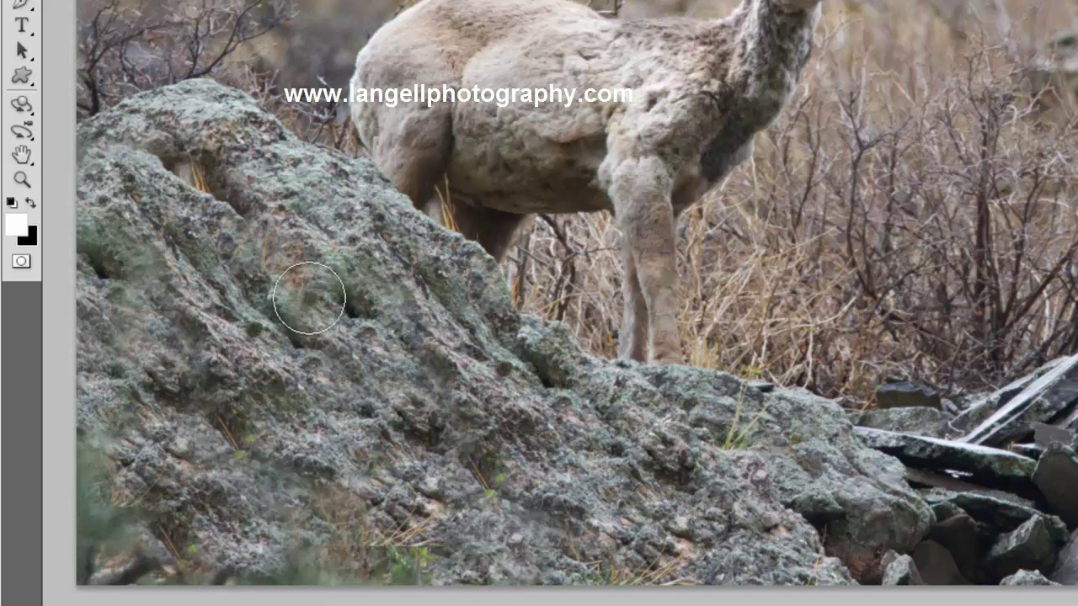
{"action": "left_click", "coordinate": [346, 361], "text": "alt"}
{"action": "left_click", "coordinate": [423, 423]}
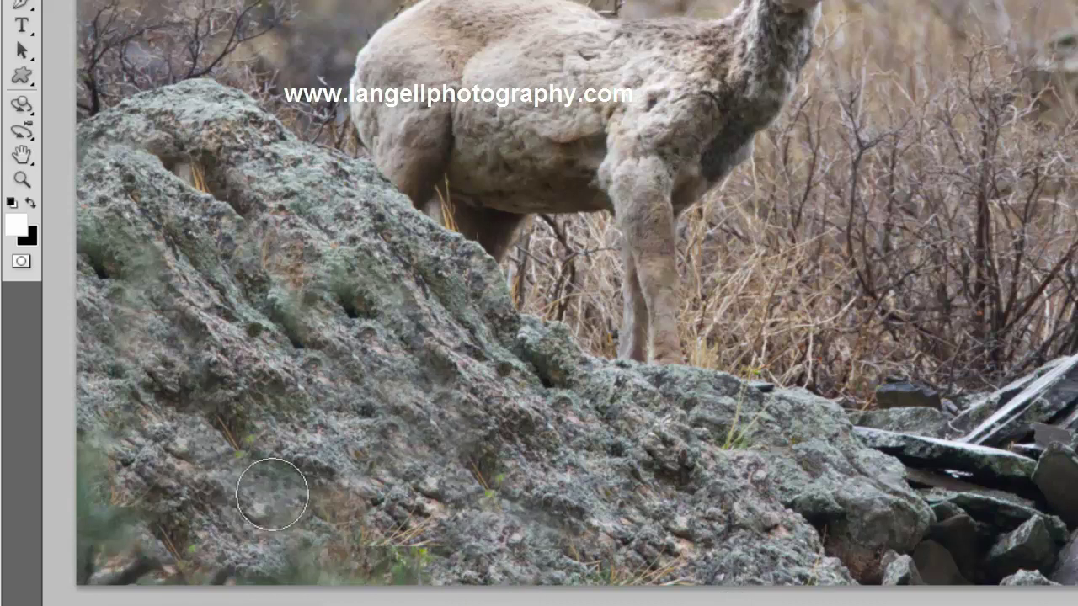
Step: Cover the remaining green branch in the lower-left corner of the photo with cloned rock texture
{"action": "left_click", "coordinate": [142, 344], "text": "alt"}
{"action": "mouse_move", "coordinate": [93, 486]}
{"action": "left_mouse_down"}
{"action": "mouse_move", "coordinate": [94, 450]}
{"action": "mouse_move", "coordinate": [91, 523]}
{"action": "mouse_move", "coordinate": [117, 547]}
{"action": "mouse_move", "coordinate": [157, 545]}
{"action": "mouse_move", "coordinate": [290, 476]}
{"action": "mouse_move", "coordinate": [313, 431]}
{"action": "mouse_move", "coordinate": [158, 514]}
{"action": "mouse_move", "coordinate": [84, 517]}
{"action": "mouse_move", "coordinate": [101, 542]}
{"action": "mouse_move", "coordinate": [152, 570]}
{"action": "mouse_move", "coordinate": [183, 570]}
{"action": "mouse_move", "coordinate": [215, 545]}
{"action": "left_mouse_up"}
{"action": "left_click", "coordinate": [105, 444]}
{"action": "left_click", "coordinate": [313, 421], "text": "alt"}
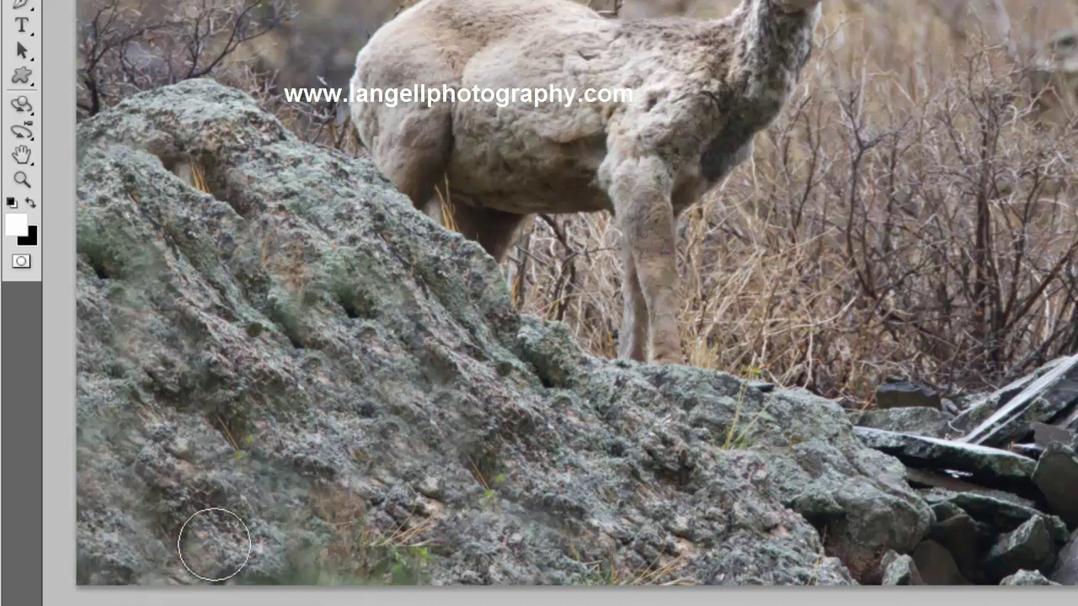
Step: Clone over the grass and green patches at the foot of the rock, using a smaller brush for the last ones
{"action": "mouse_move", "coordinate": [279, 145]}
{"action": "left_mouse_down"}
{"action": "mouse_move", "coordinate": [221, 203]}
{"action": "mouse_move", "coordinate": [282, 190]}
{"action": "left_mouse_up"}
{"action": "key", "text": "ctrl+z"}
{"action": "left_click", "coordinate": [276, 274], "text": "alt"}
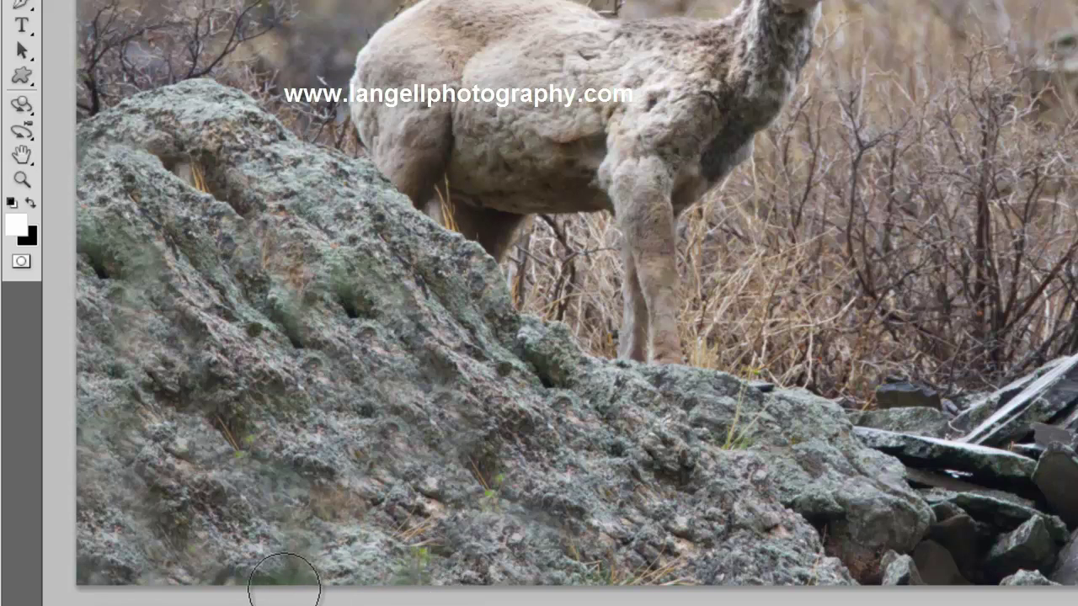
{"action": "key", "text": "bracketleft"}
{"action": "key", "text": "bracketleft"}
{"action": "key", "text": "bracketleft"}
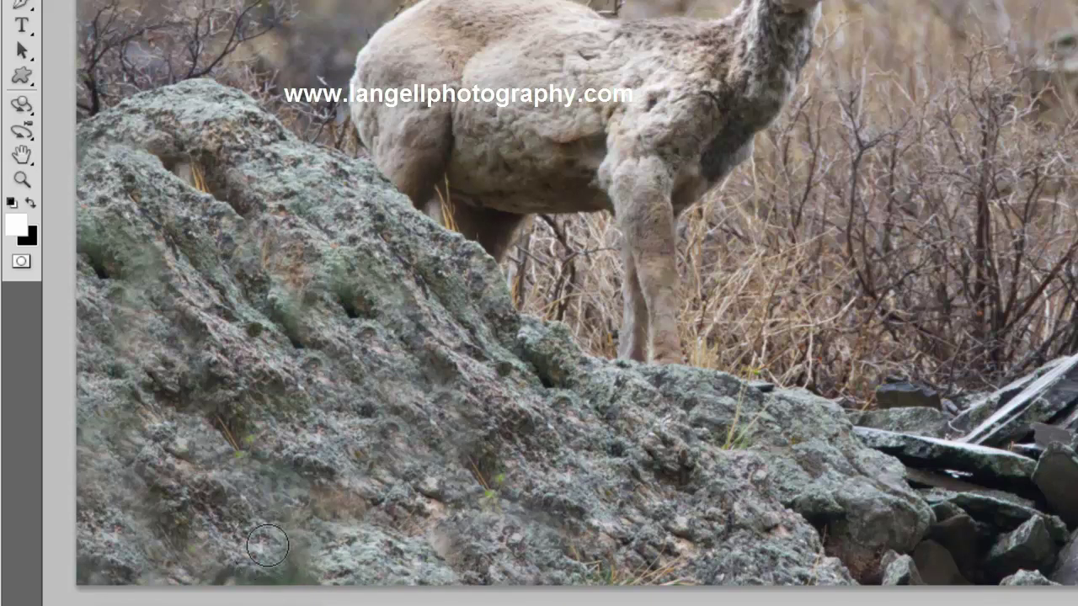
{"action": "left_click_drag", "start_coordinate": [307, 549], "coordinate": [316, 510]}
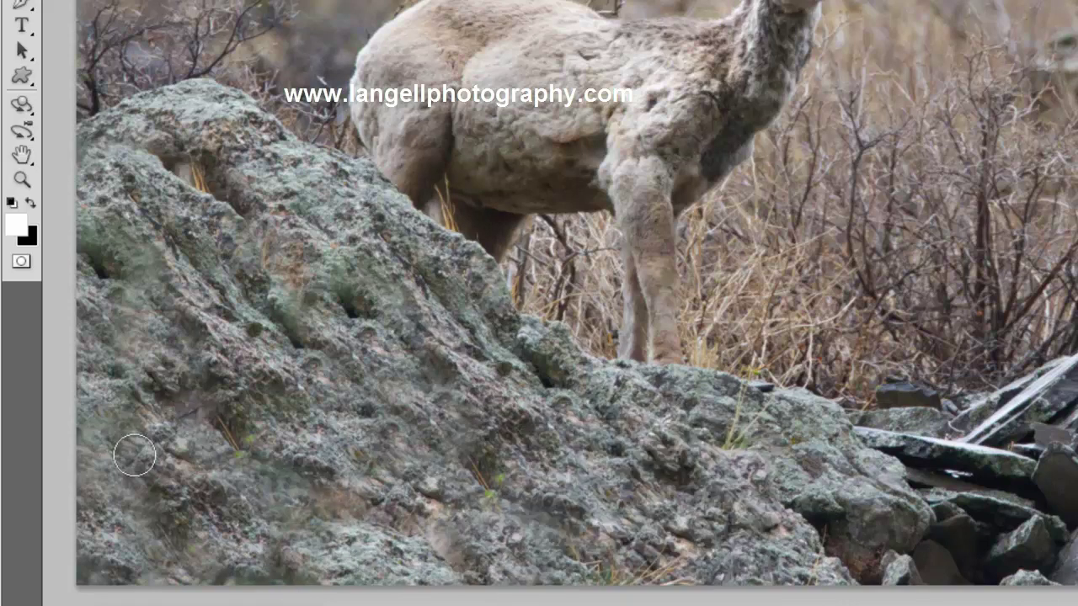
Step: Clone over the duplicated dark crevices and grass tuft on the rock to hide the repeated pattern
{"action": "left_click", "coordinate": [208, 286]}
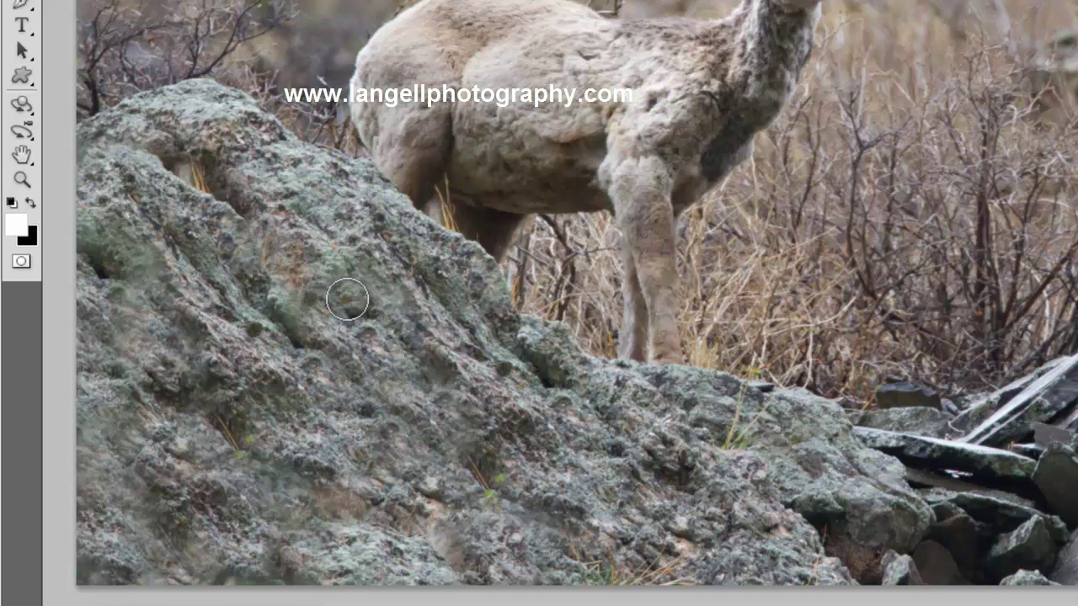
{"action": "left_click", "coordinate": [352, 308]}
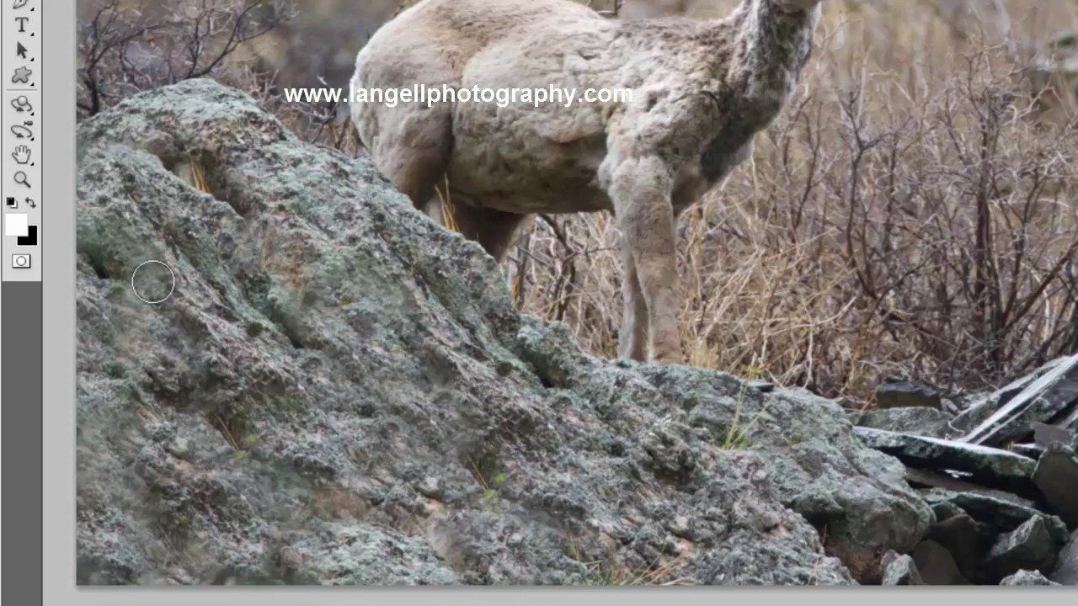
{"action": "left_click", "coordinate": [101, 266]}
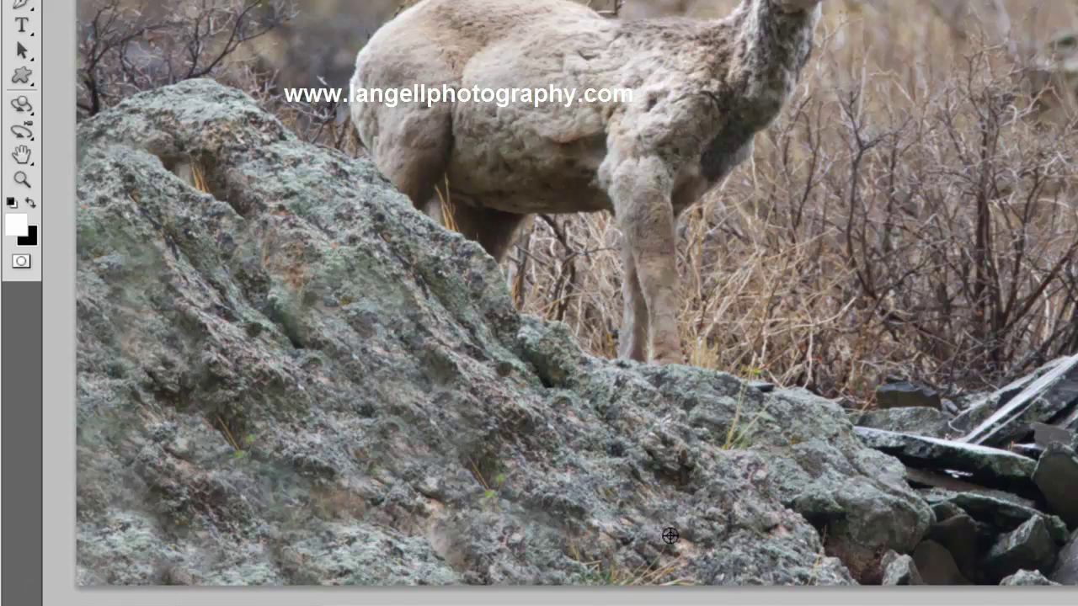
{"action": "mouse_move", "coordinate": [209, 456]}
{"action": "left_mouse_down"}
{"action": "mouse_move", "coordinate": [216, 436]}
{"action": "mouse_move", "coordinate": [203, 433]}
{"action": "left_mouse_up"}
{"action": "left_click", "coordinate": [160, 482], "text": "alt"}
{"action": "left_click_drag", "start_coordinate": [135, 508], "coordinate": [159, 524]}
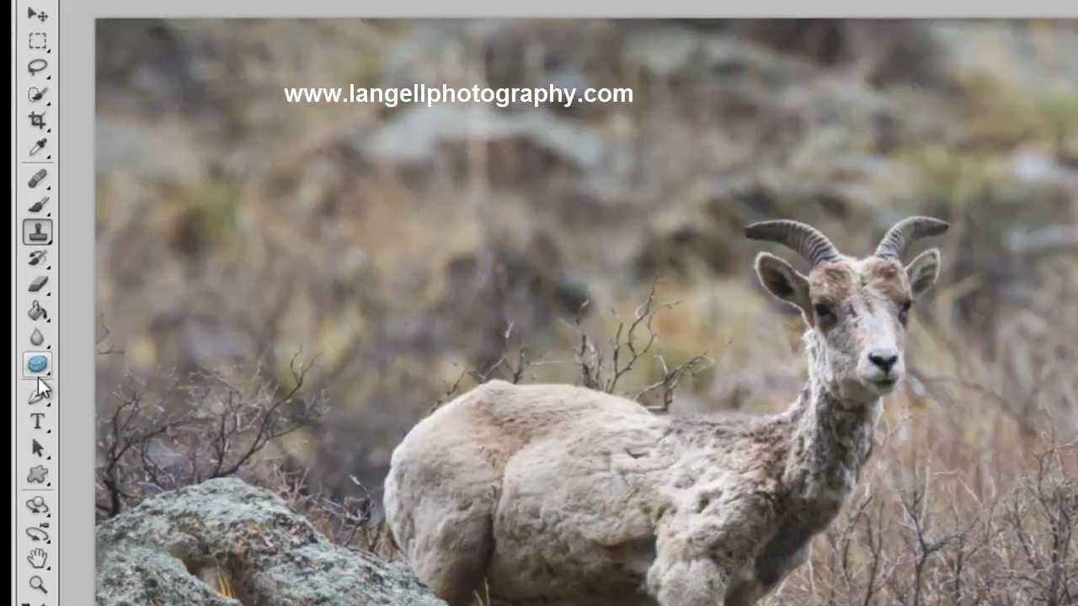
Step: Switch to the Burn tool and set its exposure to 3%
{"action": "left_click", "coordinate": [43, 488]}
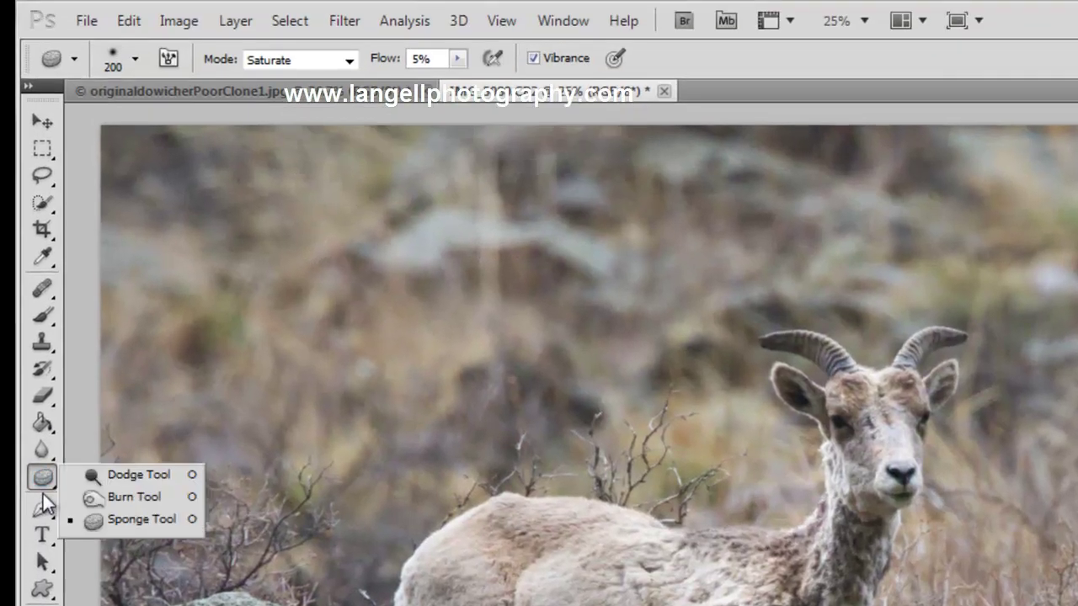
{"action": "left_click", "coordinate": [109, 499]}
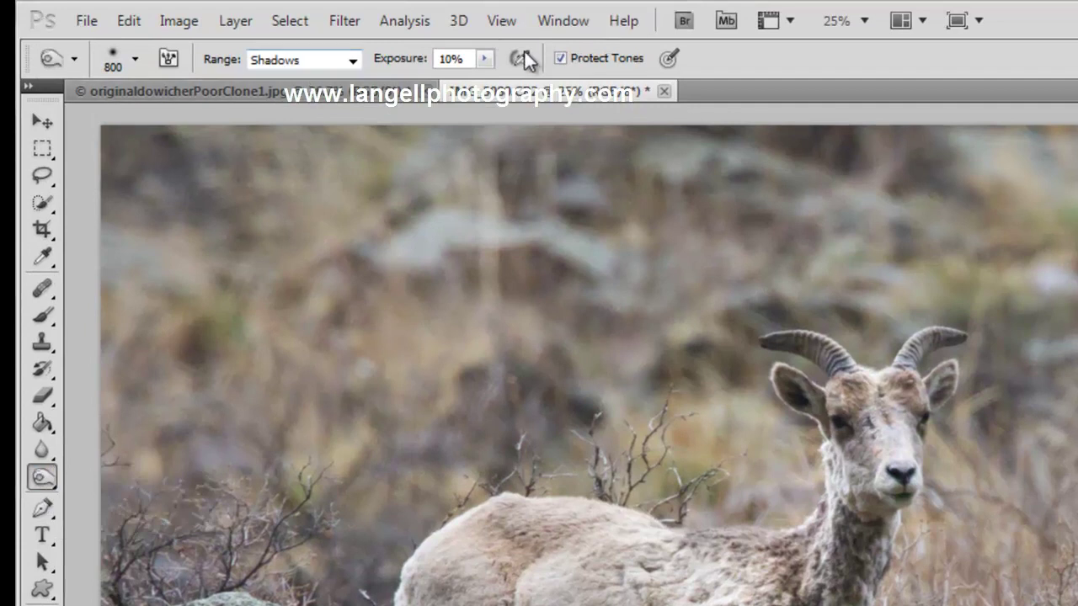
{"action": "left_click", "coordinate": [470, 58]}
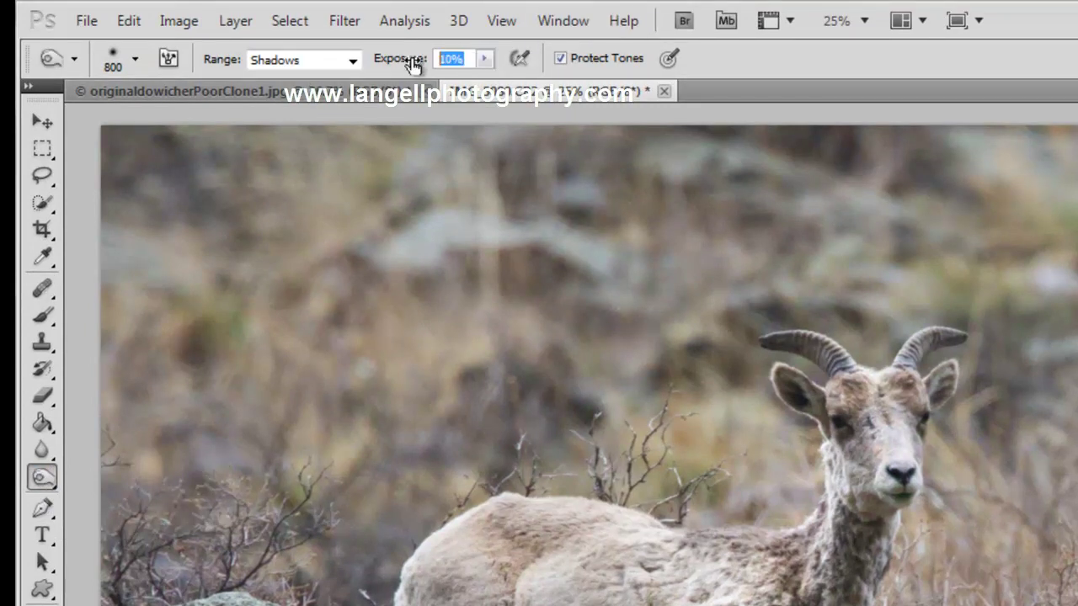
{"action": "type", "text": "3"}
{"action": "key", "text": "Return"}
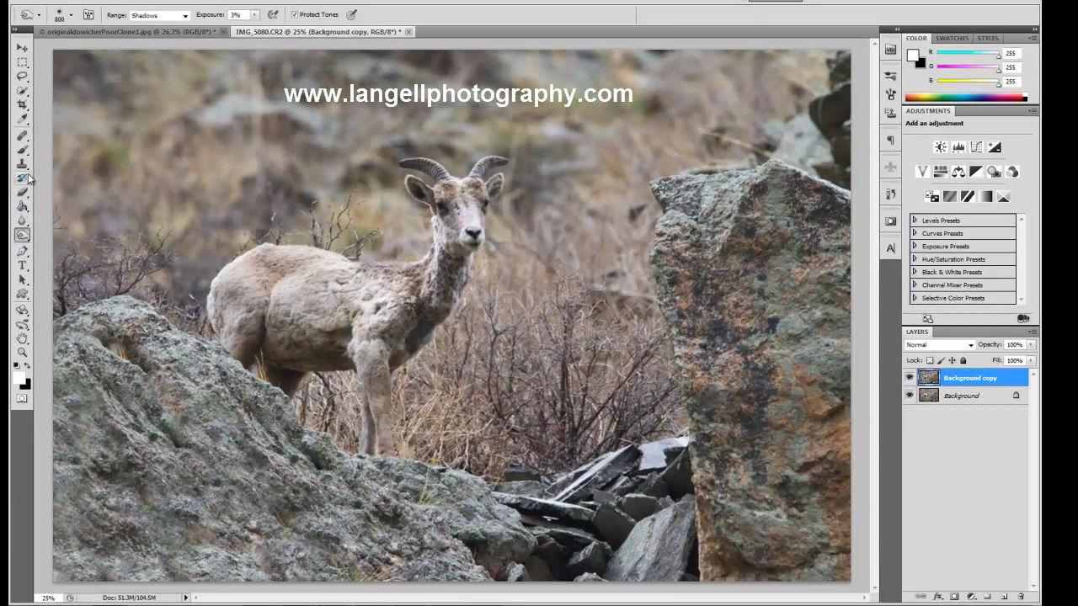
Step: Darken the shadows of the cloned rock with the Burn tool, reducing its brush to 400 px
{"action": "right_click", "coordinate": [22, 235]}
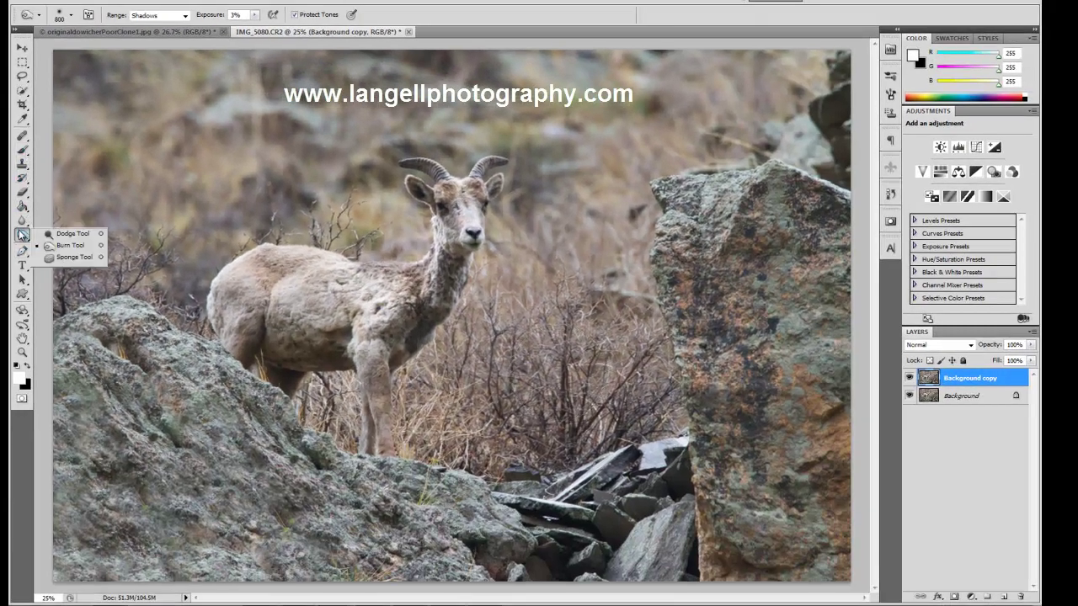
{"action": "left_click", "coordinate": [64, 244]}
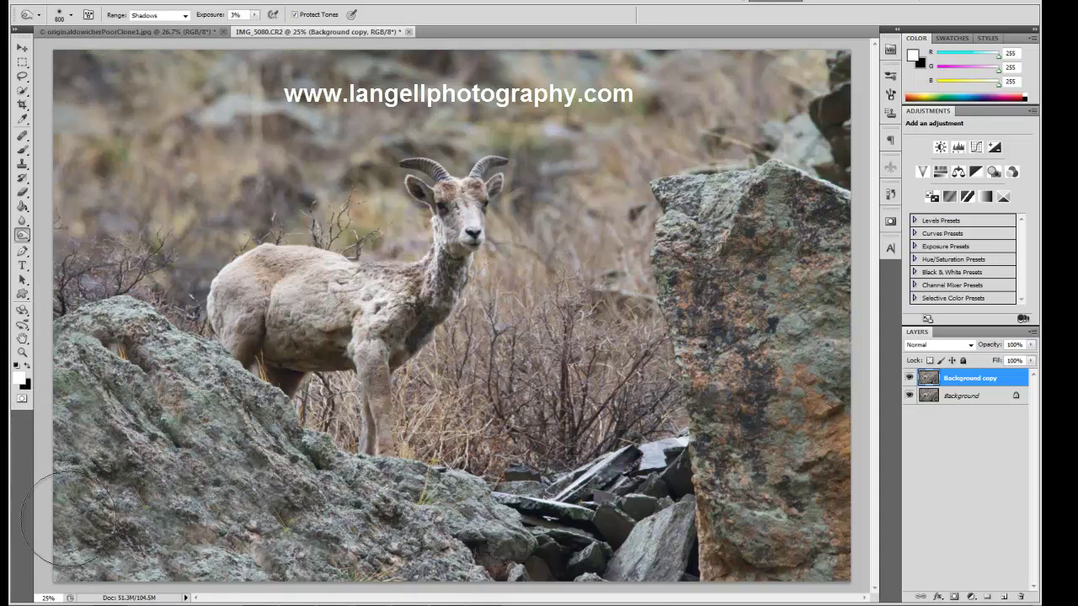
{"action": "key", "text": "bracketleft"}
{"action": "key", "text": "bracketleft"}
{"action": "key", "text": "bracketleft"}
{"action": "key", "text": "bracketleft"}
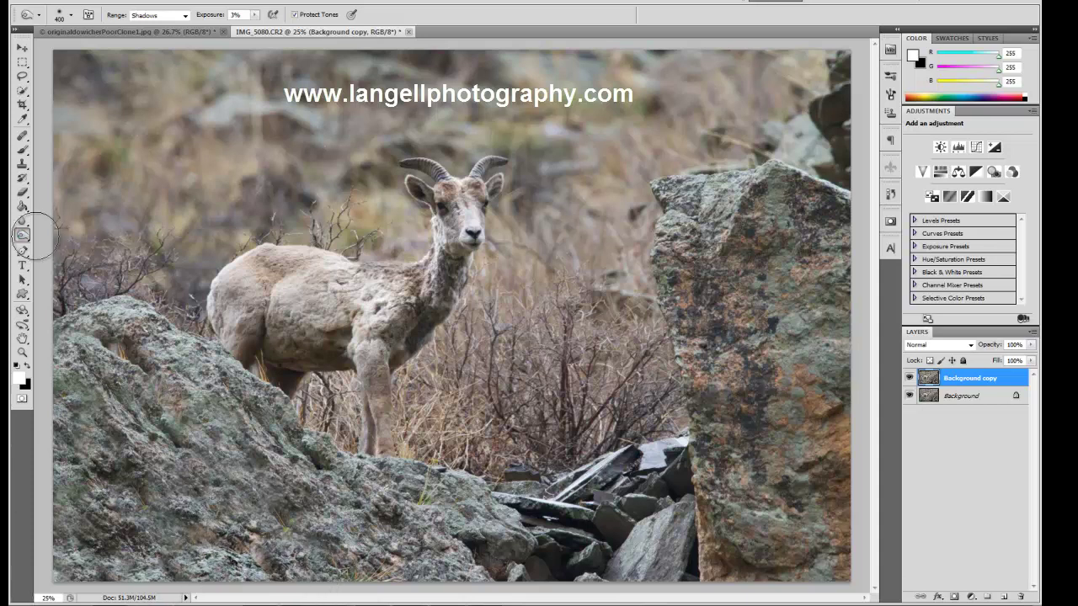
Step: Lighten highlights on the lower part of the rock with the Dodge tool, using a 200 px brush
{"action": "left_click", "coordinate": [17, 240]}
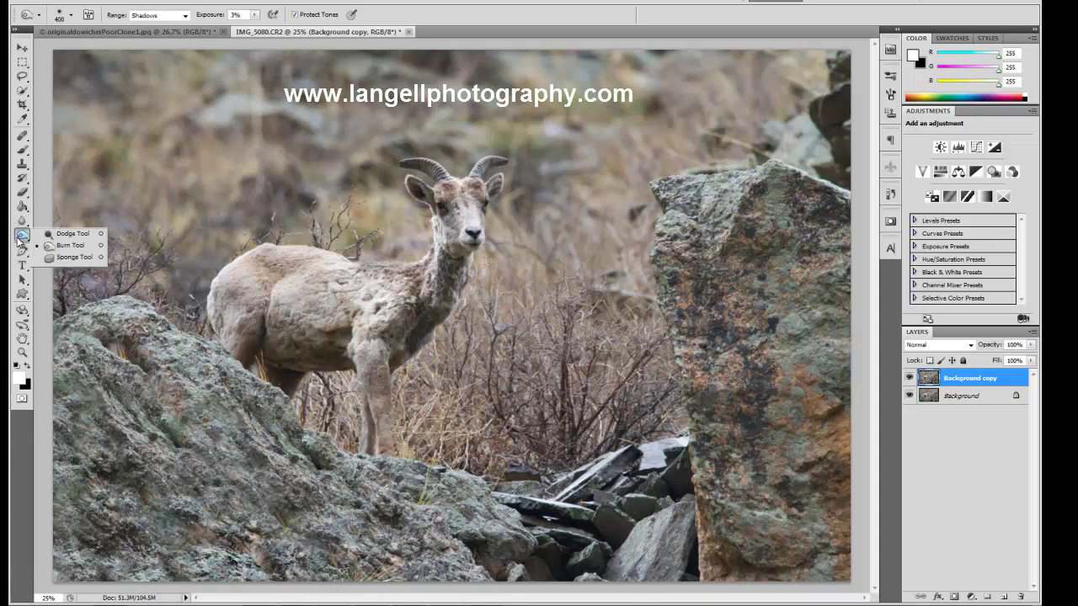
{"action": "left_click", "coordinate": [65, 243]}
{"action": "key", "text": "bracketleft"}
{"action": "key", "text": "bracketleft"}
{"action": "key", "text": "bracketleft"}
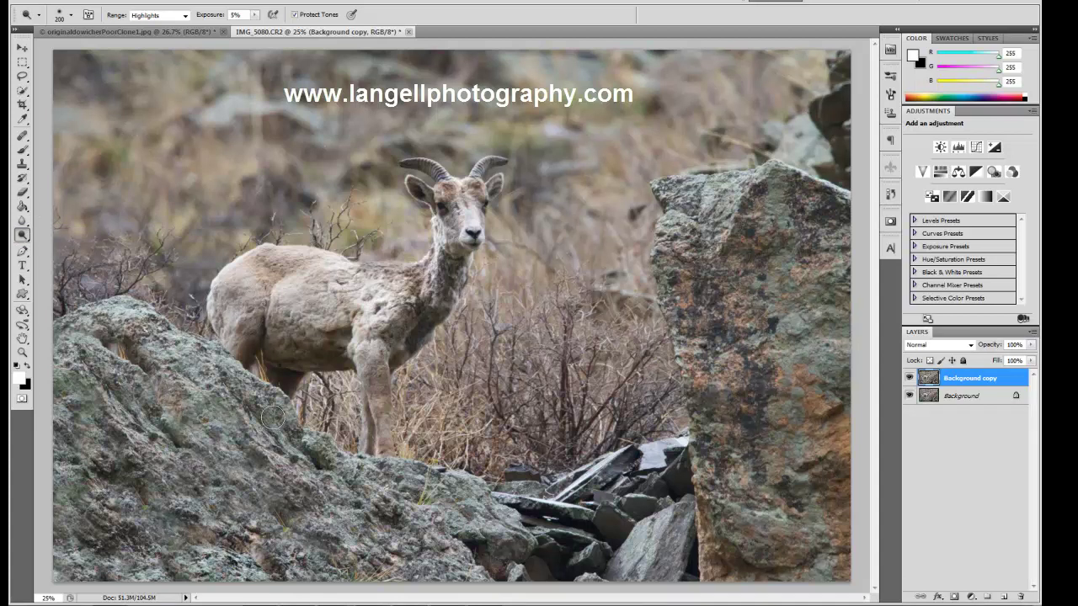
{"action": "mouse_move", "coordinate": [376, 516]}
{"action": "left_mouse_down"}
{"action": "mouse_move", "coordinate": [360, 480]}
{"action": "mouse_move", "coordinate": [405, 488]}
{"action": "mouse_move", "coordinate": [438, 549]}
{"action": "mouse_move", "coordinate": [351, 506]}
{"action": "mouse_move", "coordinate": [317, 573]}
{"action": "left_mouse_up"}
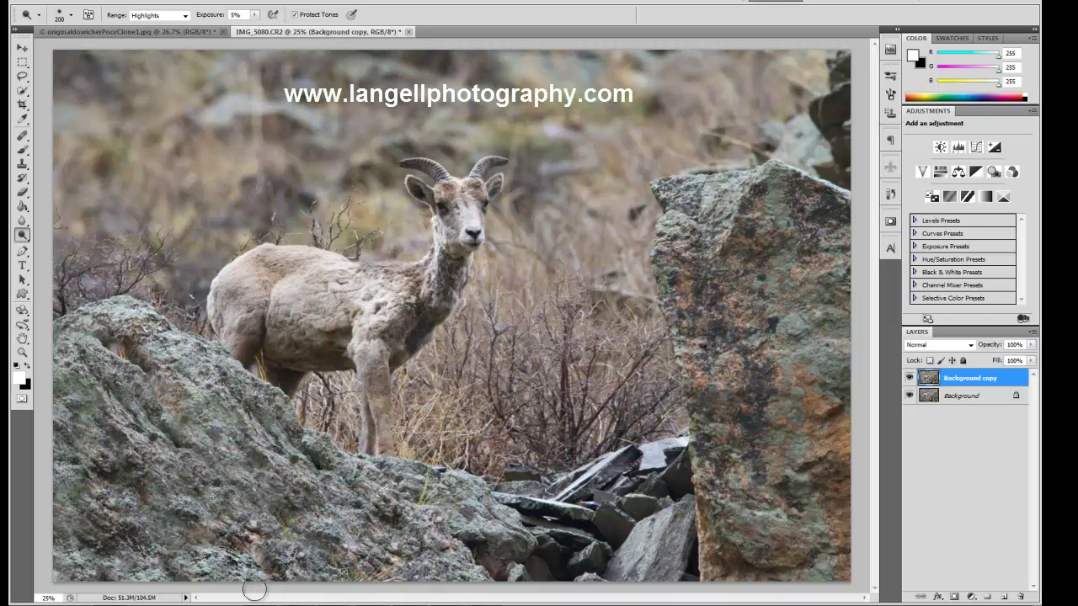
Step: Return to the Clone Stamp tool and clear the contents of the Background copy layer
{"action": "left_click", "coordinate": [23, 165]}
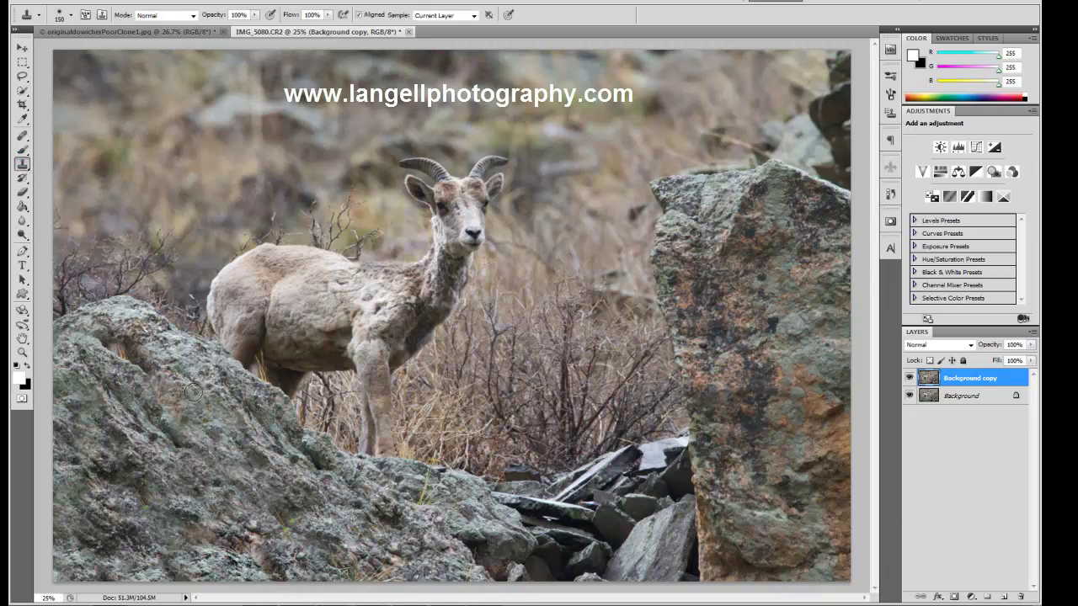
{"action": "key", "text": "Delete"}
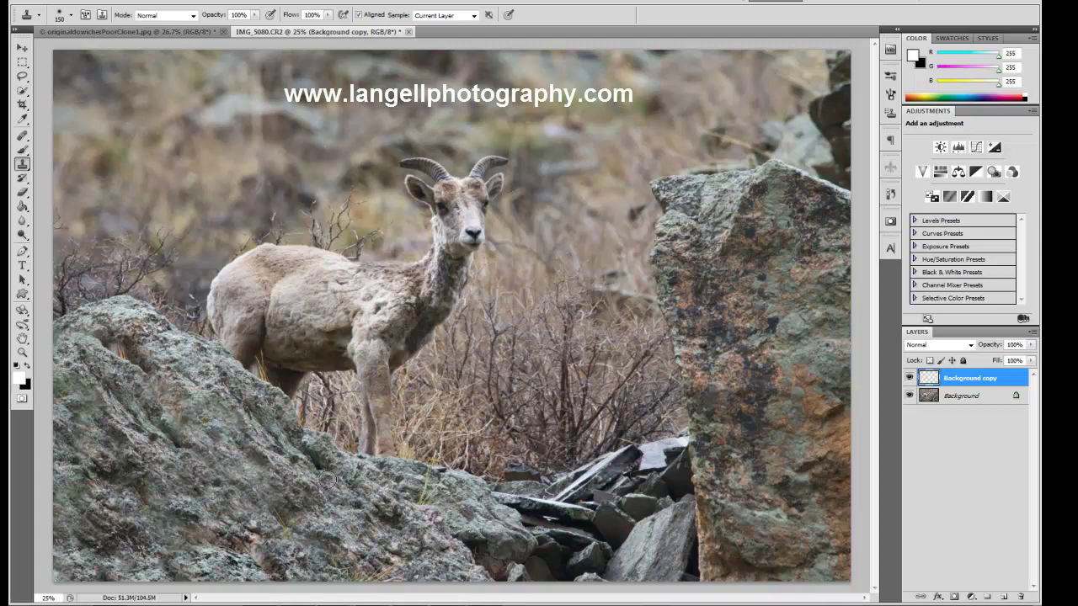